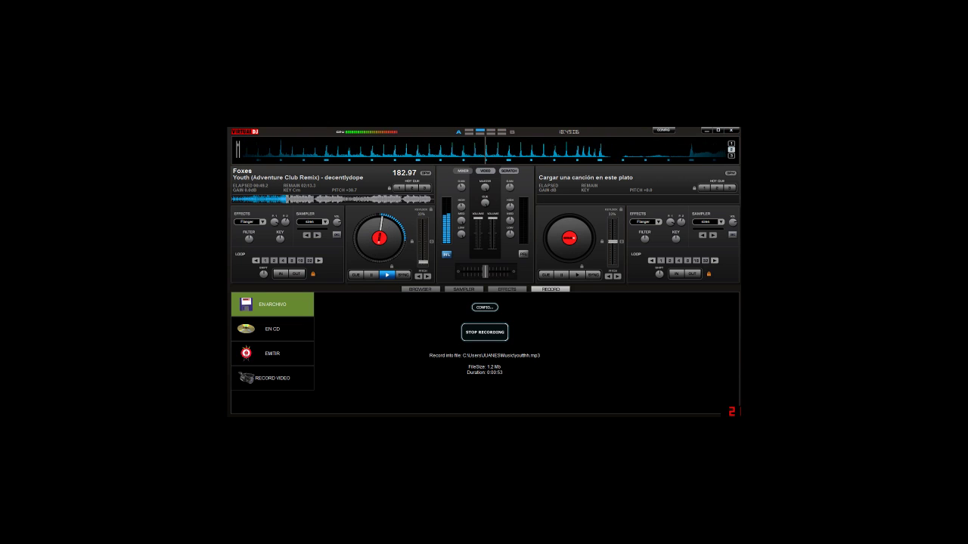
Adjust the crossfader near its centre, and run a 2-beat loop on deck 1 before releasing it.
drag(486, 271, 494, 271)
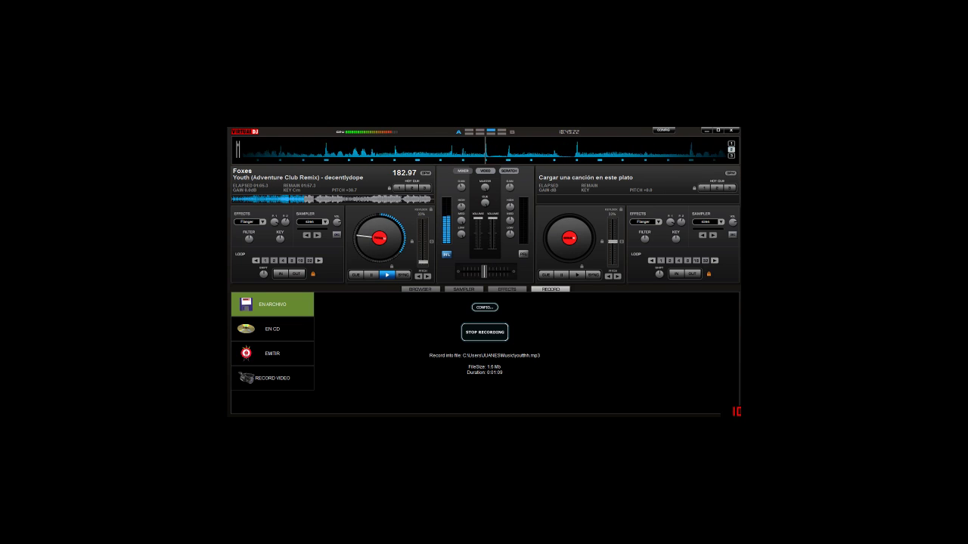
click(273, 261)
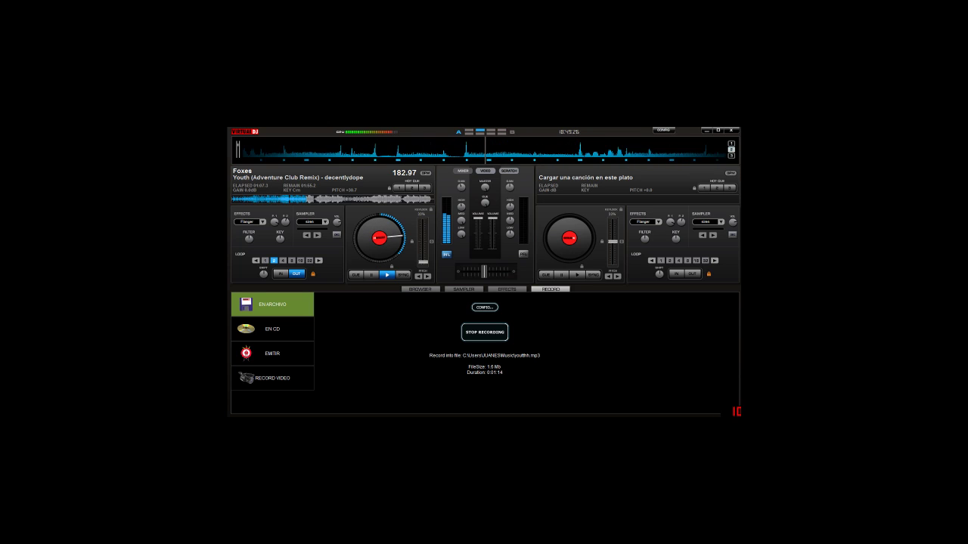
click(280, 273)
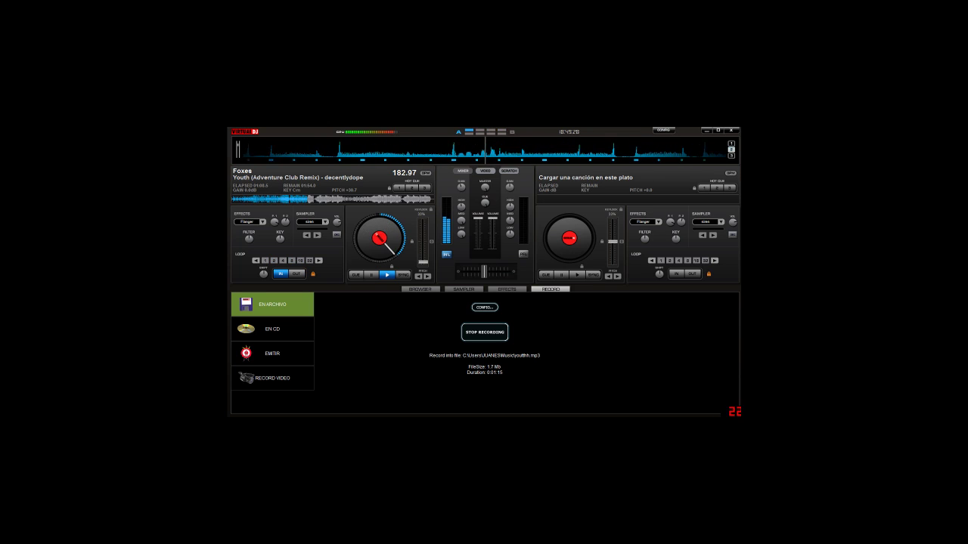
Bring up the sound effects and activate the Flanger on deck 1.
click(507, 290)
click(420, 290)
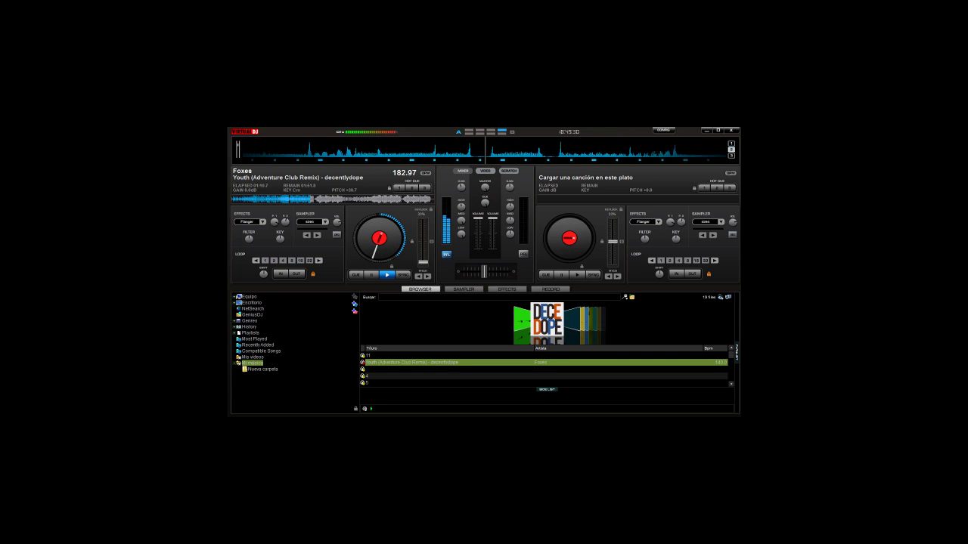
click(507, 290)
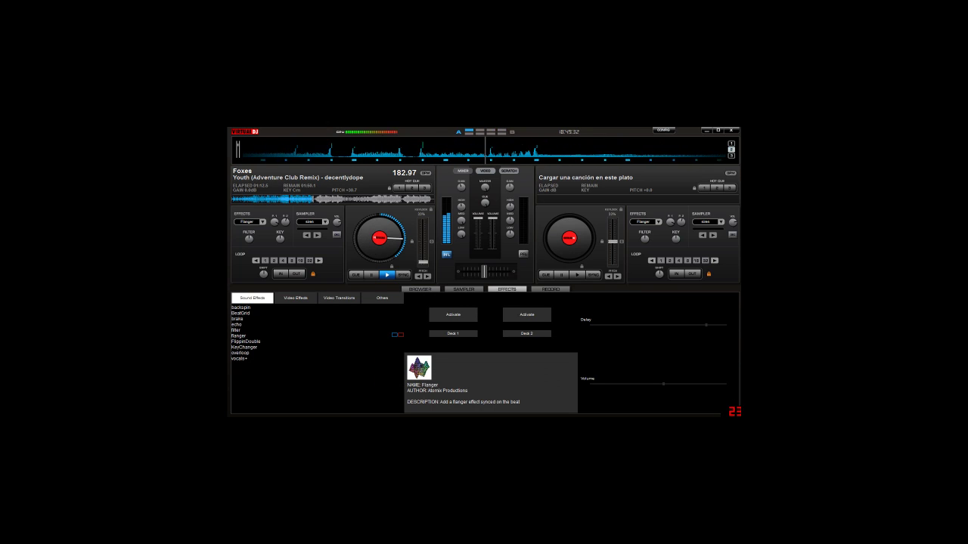
click(453, 314)
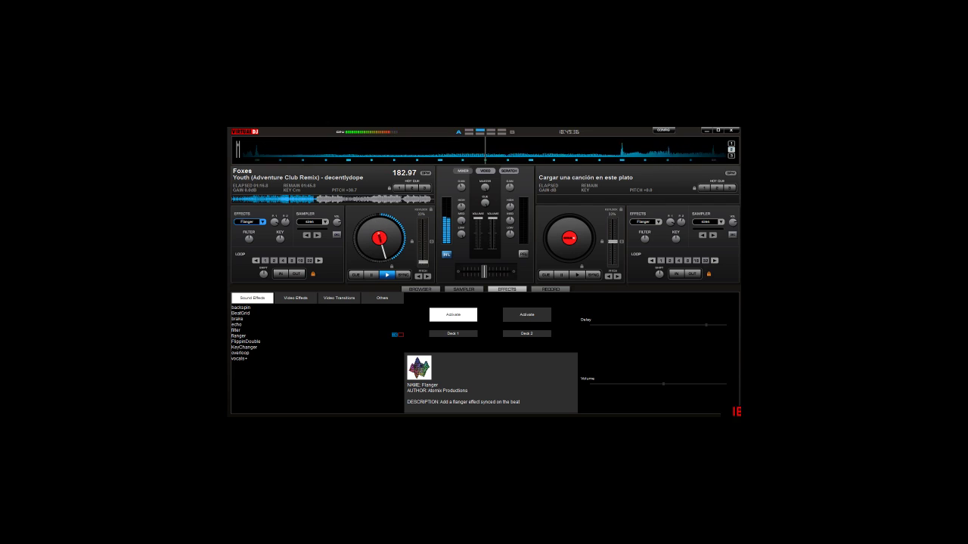
click(250, 336)
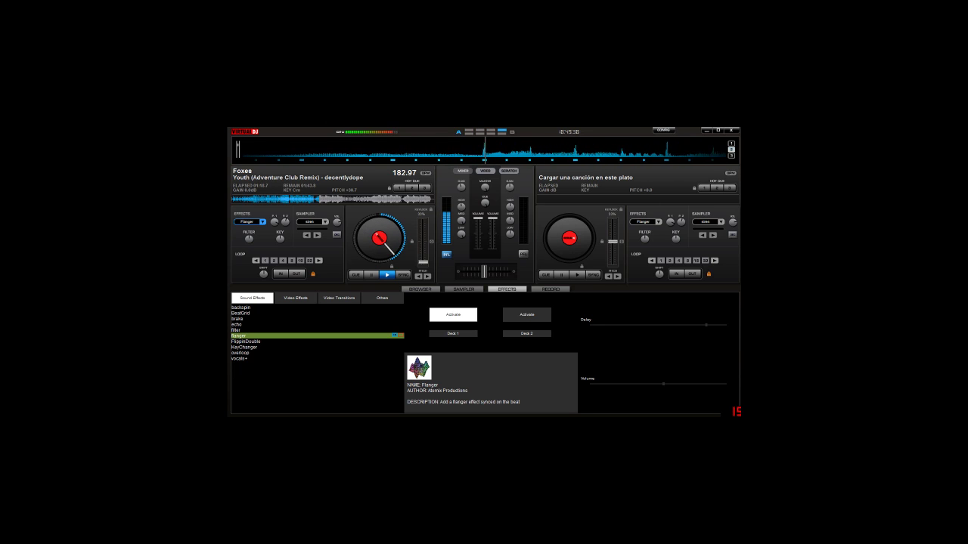
Activate Flippin Double on deck 1, and switch Key Changer briefly on and off on the same deck.
click(250, 342)
click(453, 322)
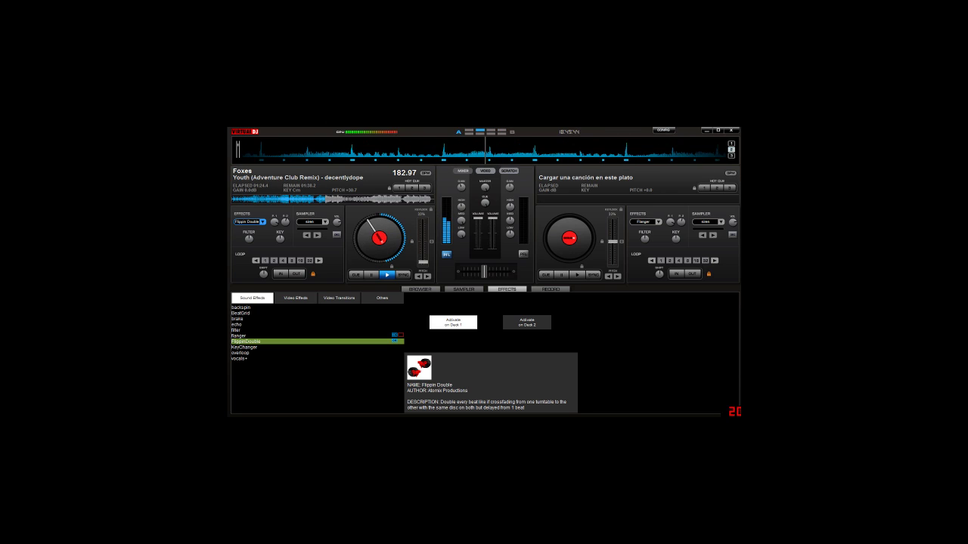
click(244, 348)
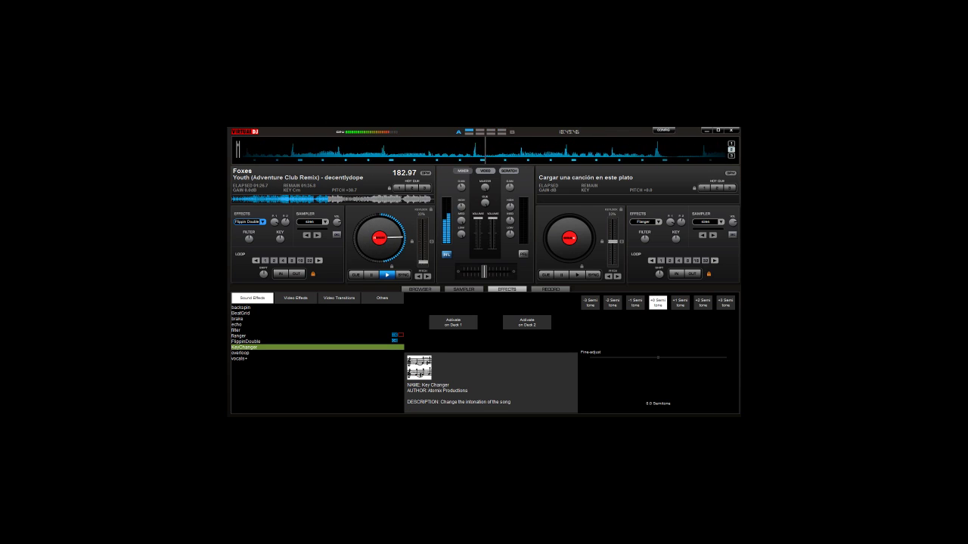
click(453, 322)
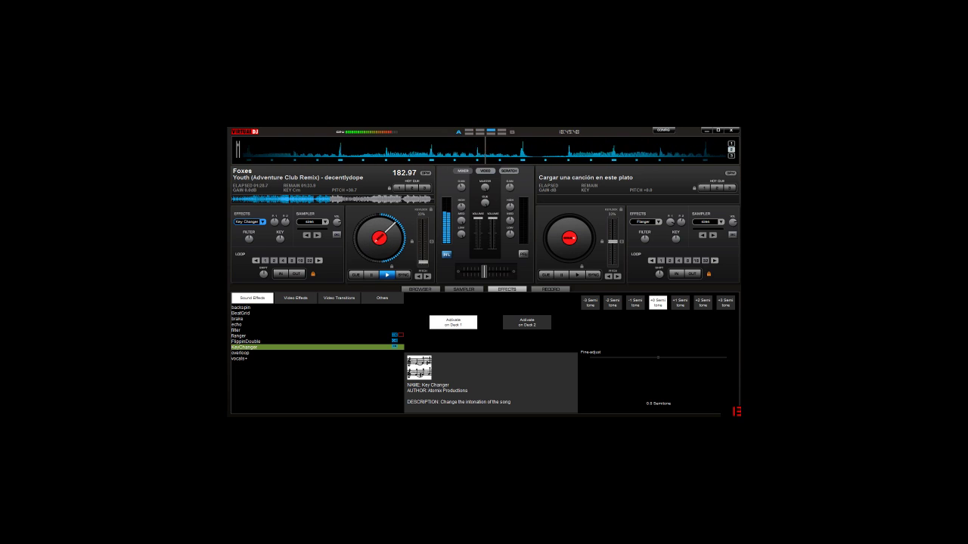
click(453, 322)
Switch Flippin Double off and back on for deck 1.
click(237, 330)
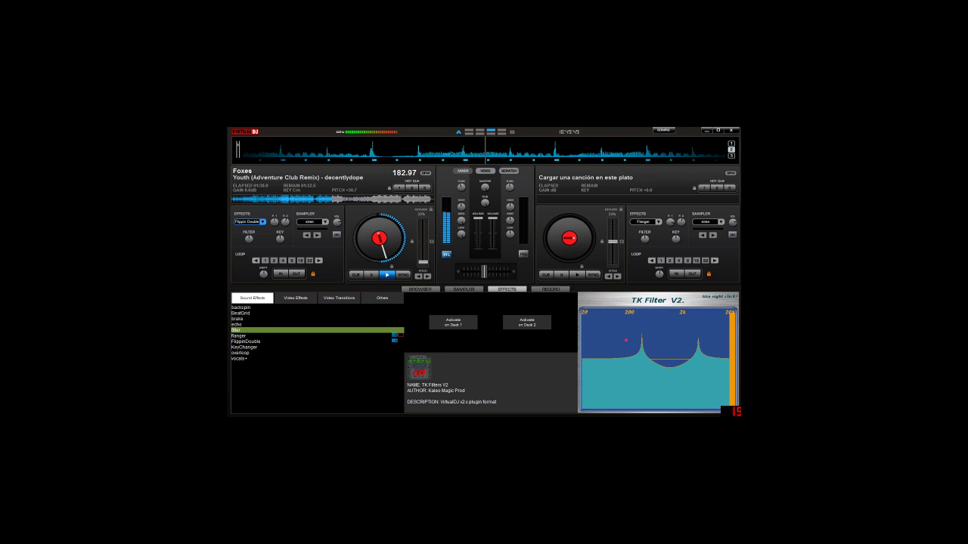
click(246, 342)
click(453, 323)
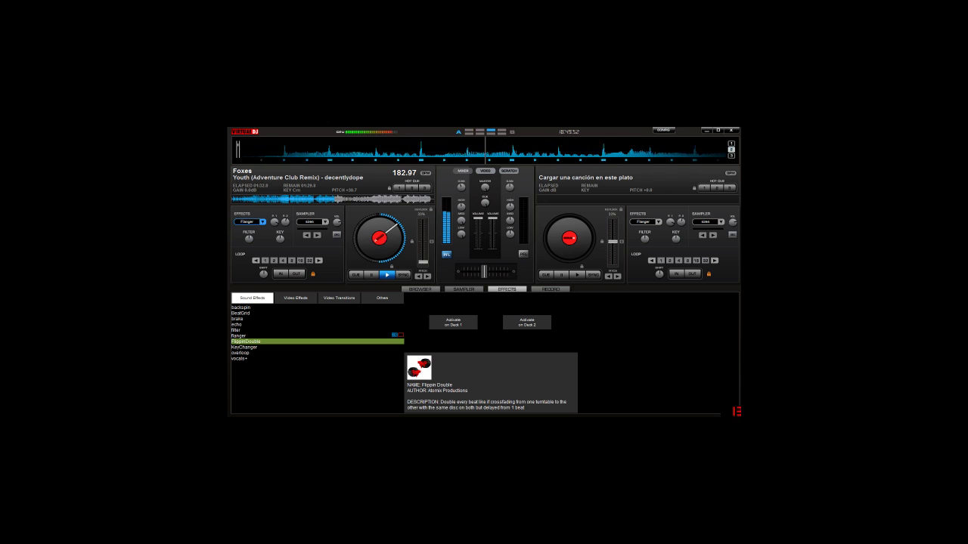
click(453, 322)
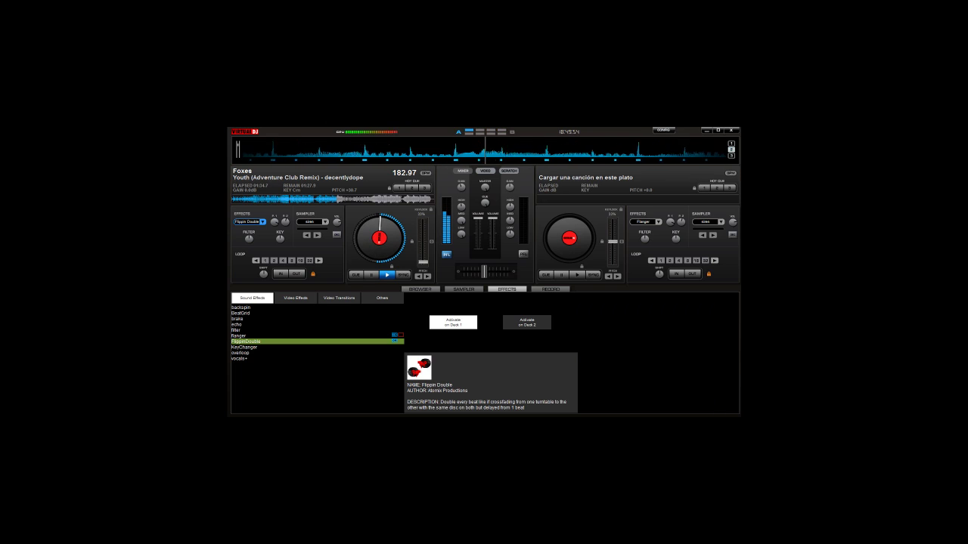
Deactivate the Flanger and Flippin Double effects on deck 1.
click(239, 335)
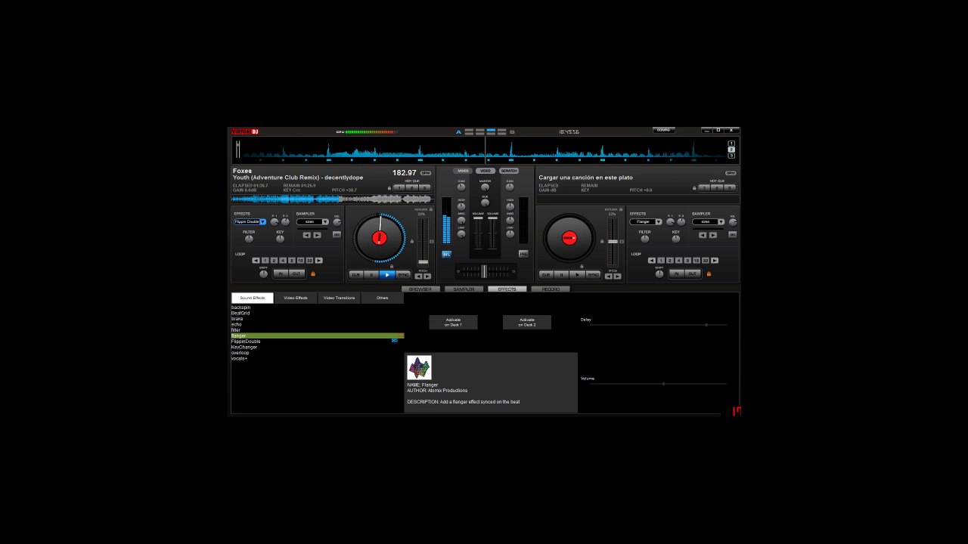
click(245, 342)
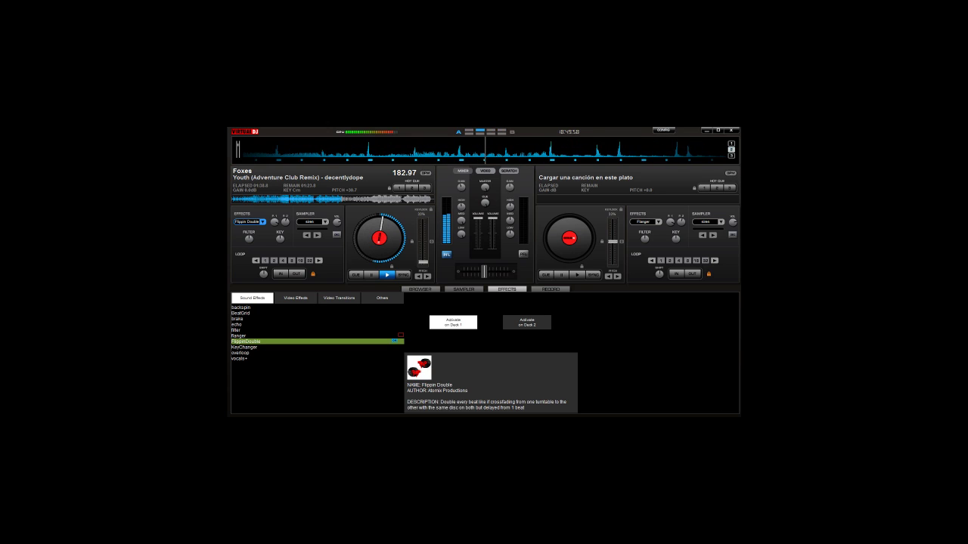
click(453, 323)
click(239, 336)
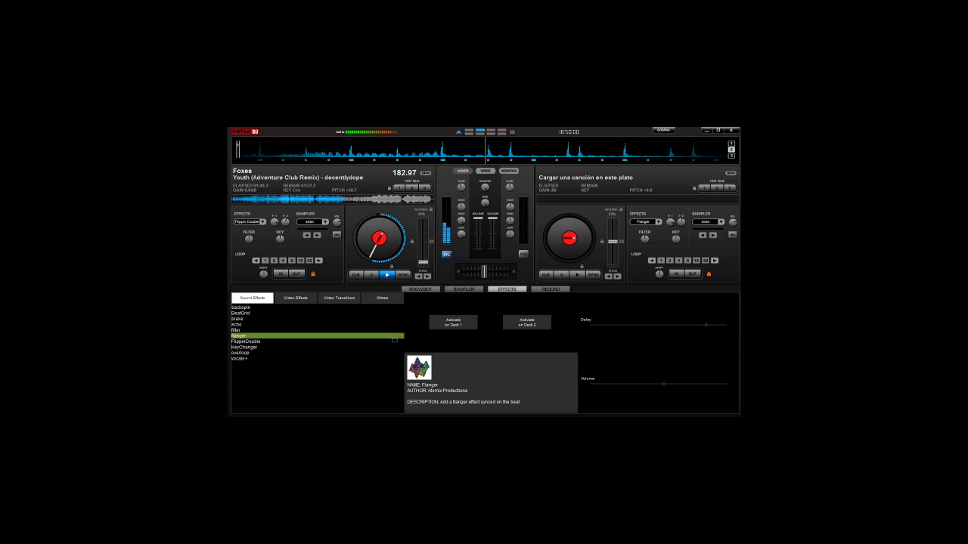
Apply the Echo effect to deck 1 for a moment and switch it off.
click(237, 324)
click(453, 322)
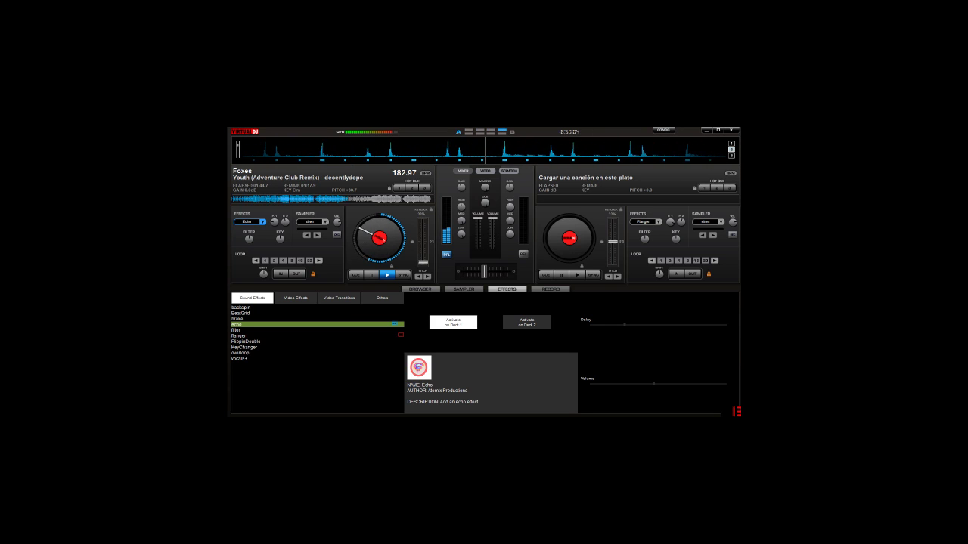
click(453, 323)
Select the BeatGrid effect and toggle it on and off repeatedly on deck 1 while the track plays.
click(241, 313)
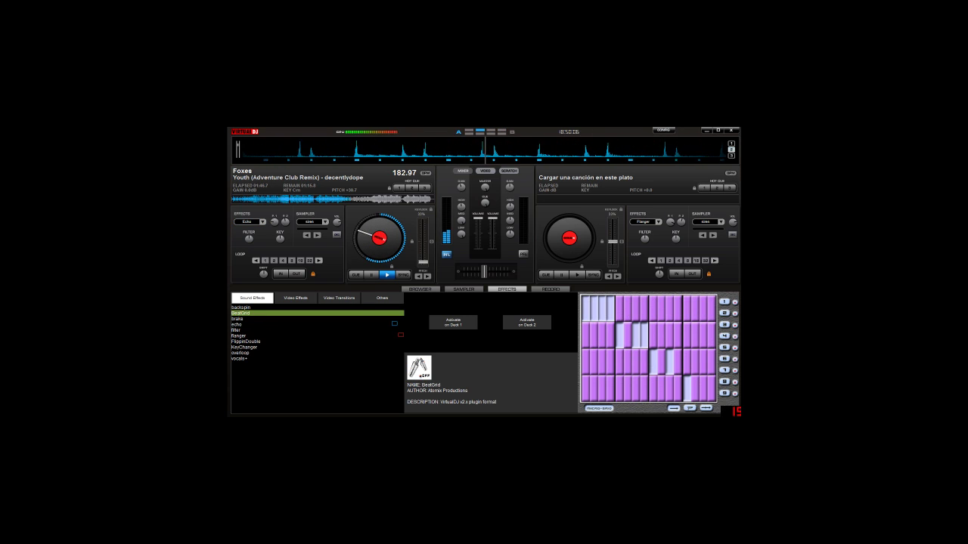
click(453, 322)
click(453, 323)
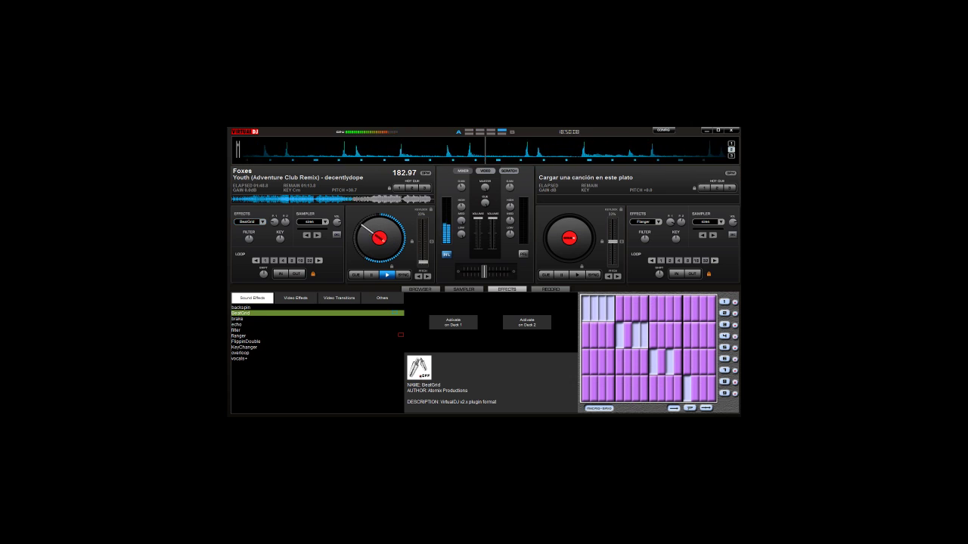
click(453, 322)
click(453, 323)
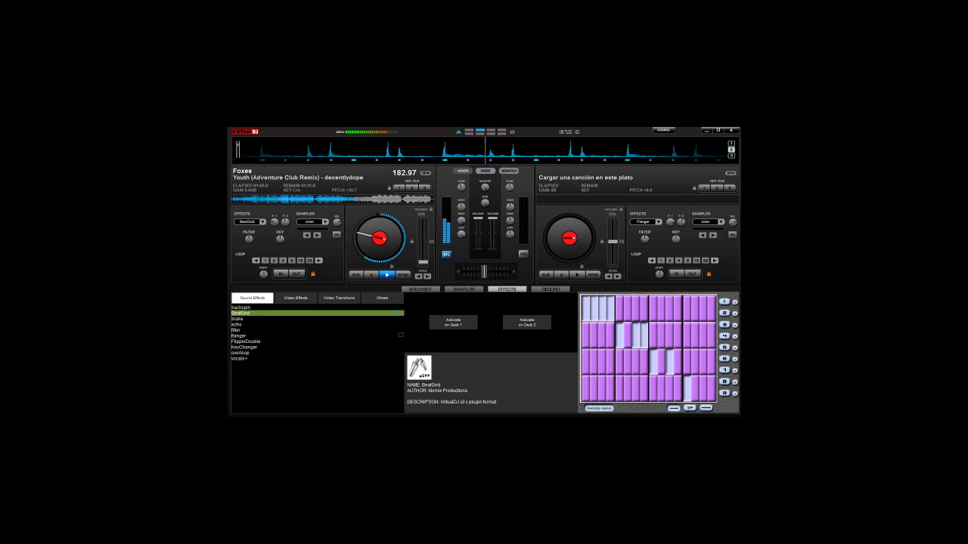
click(453, 322)
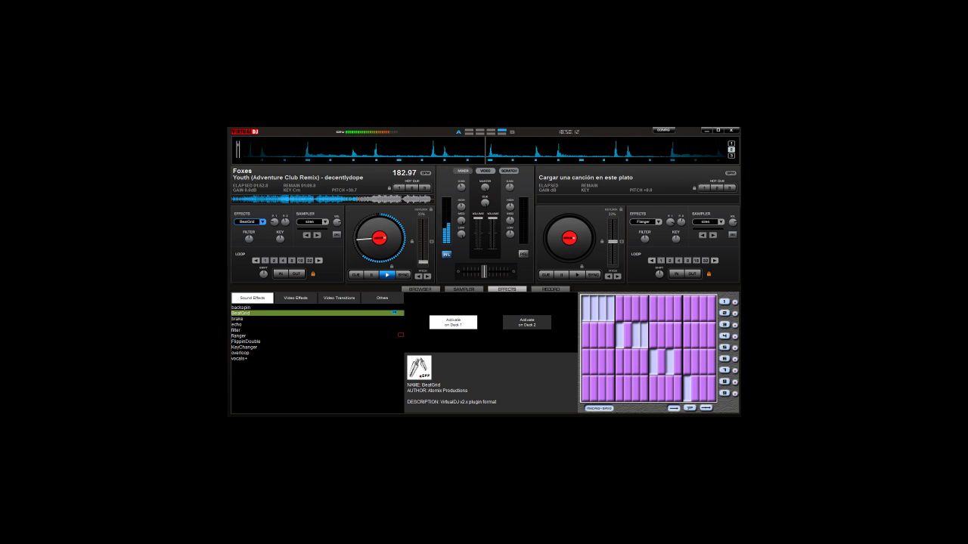
click(453, 322)
click(453, 322)
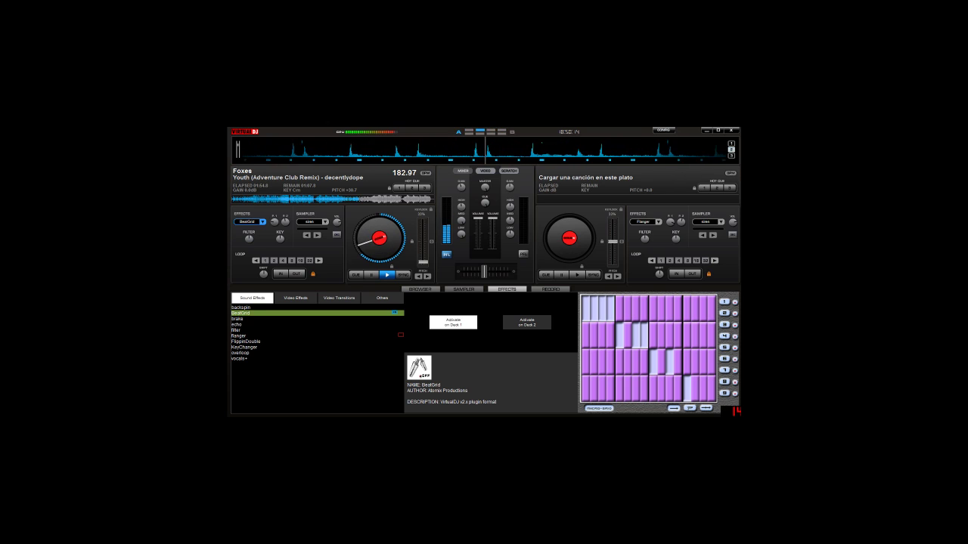
click(453, 322)
click(453, 322)
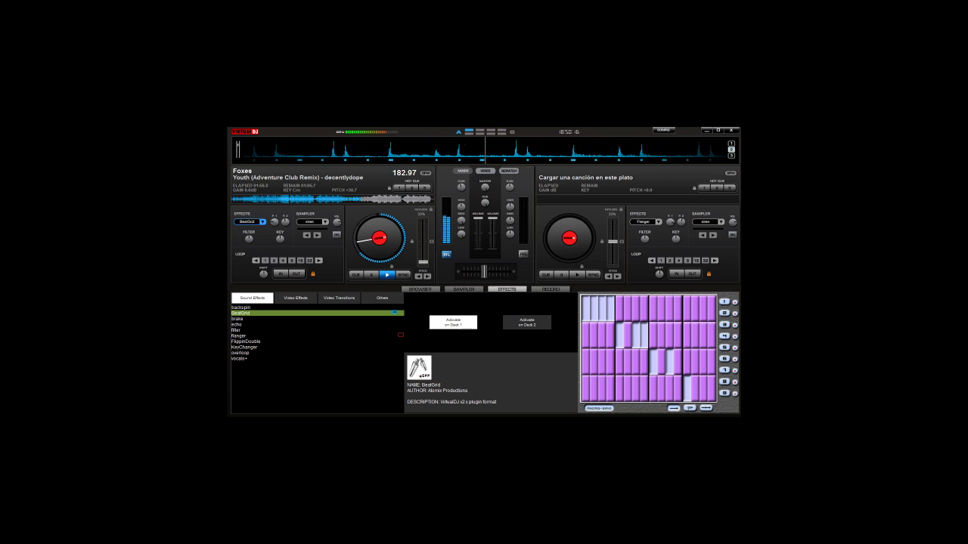
click(453, 322)
click(453, 322)
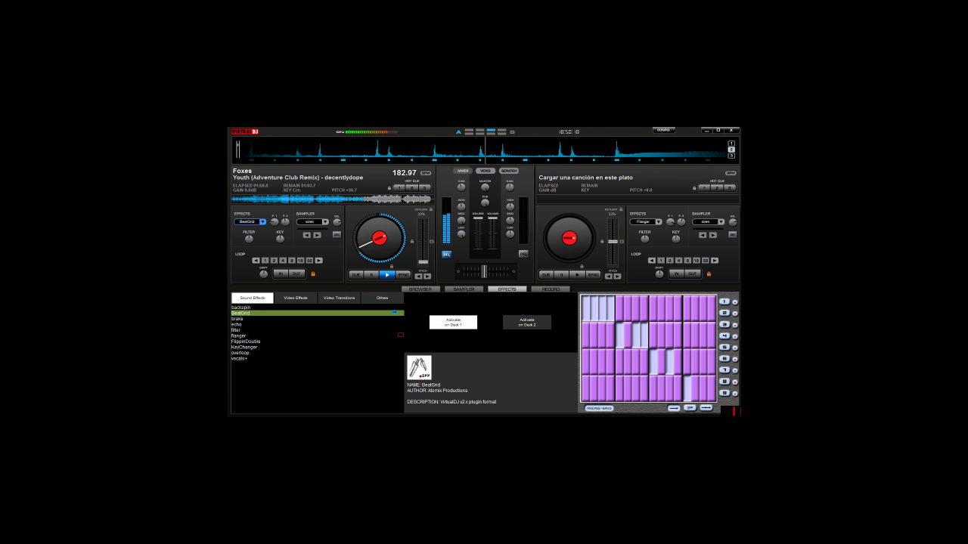
click(453, 322)
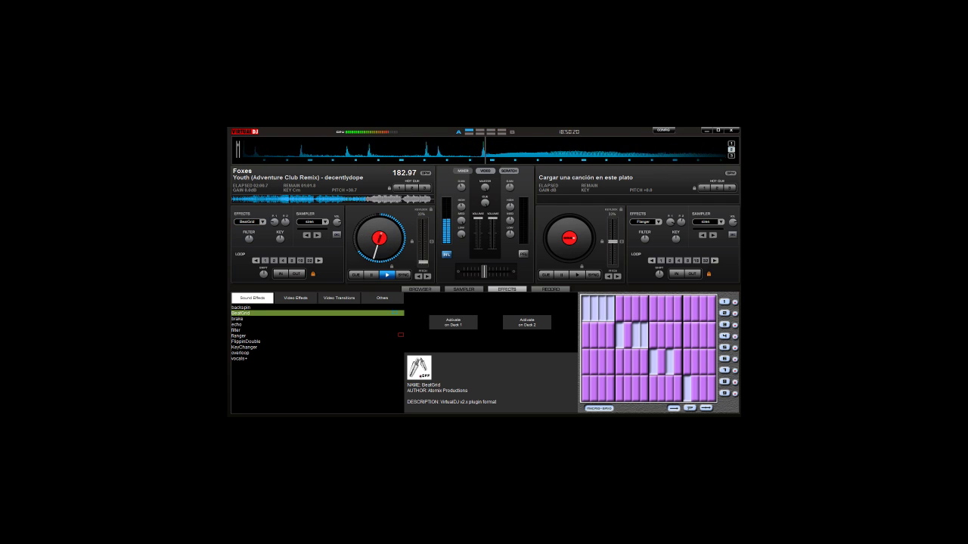
click(453, 323)
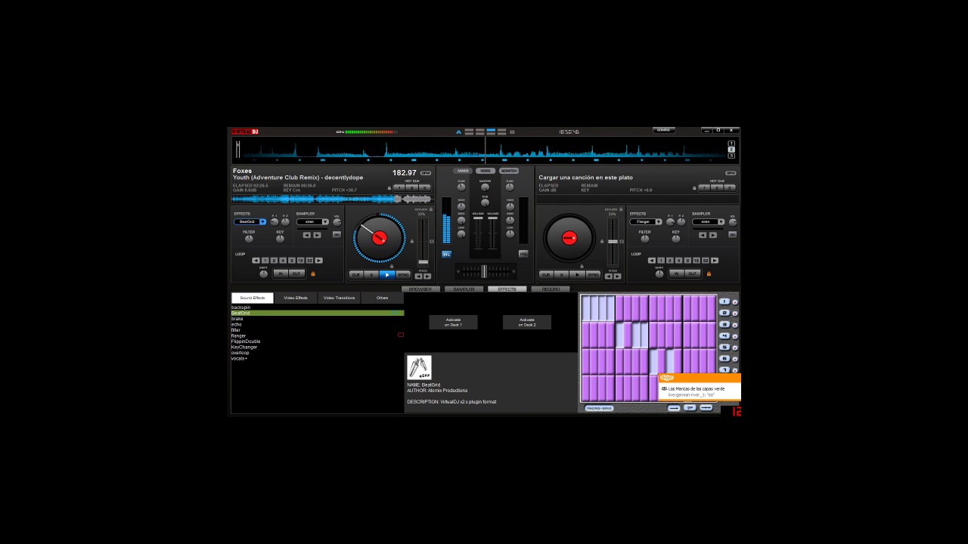
Check the recording status, and switch on more cells in the second row of the BeatGrid pattern.
click(551, 289)
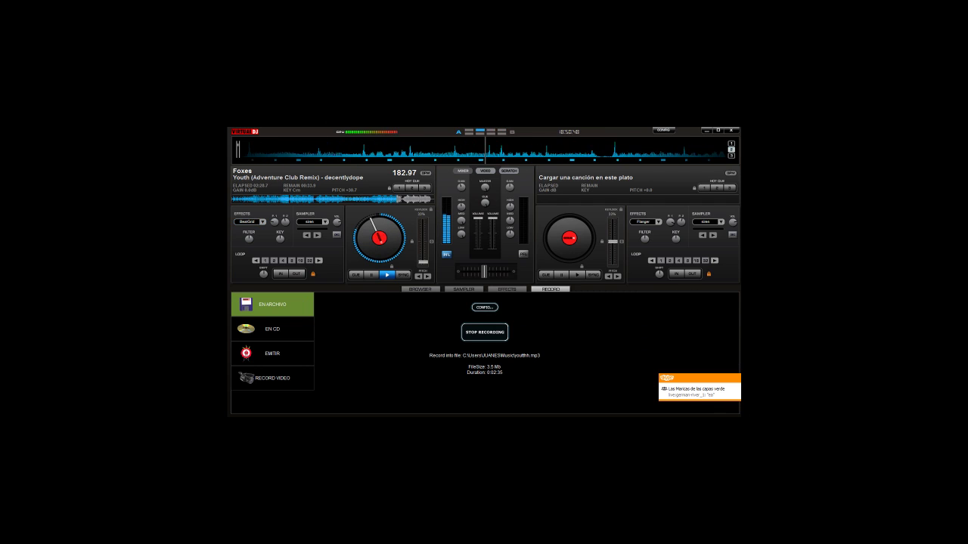
click(507, 289)
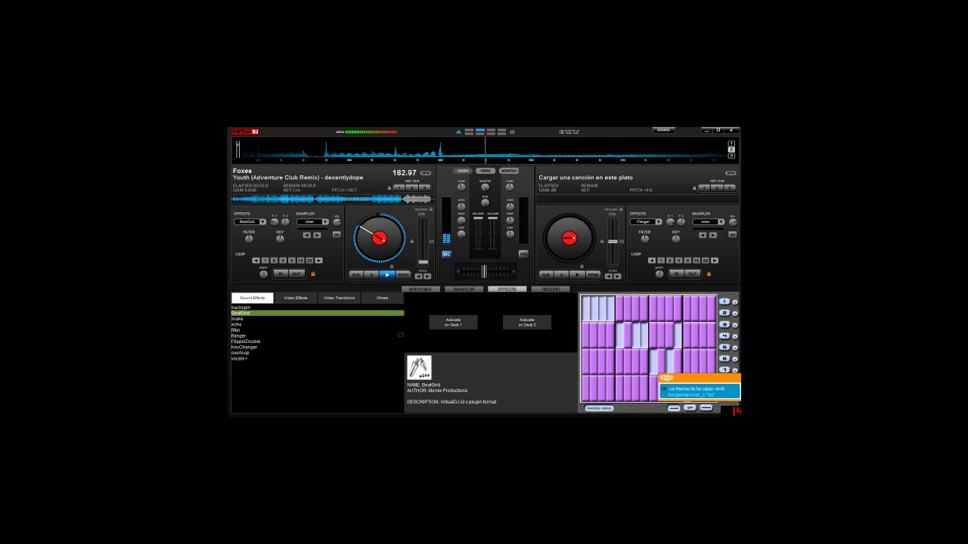
click(661, 335)
click(696, 336)
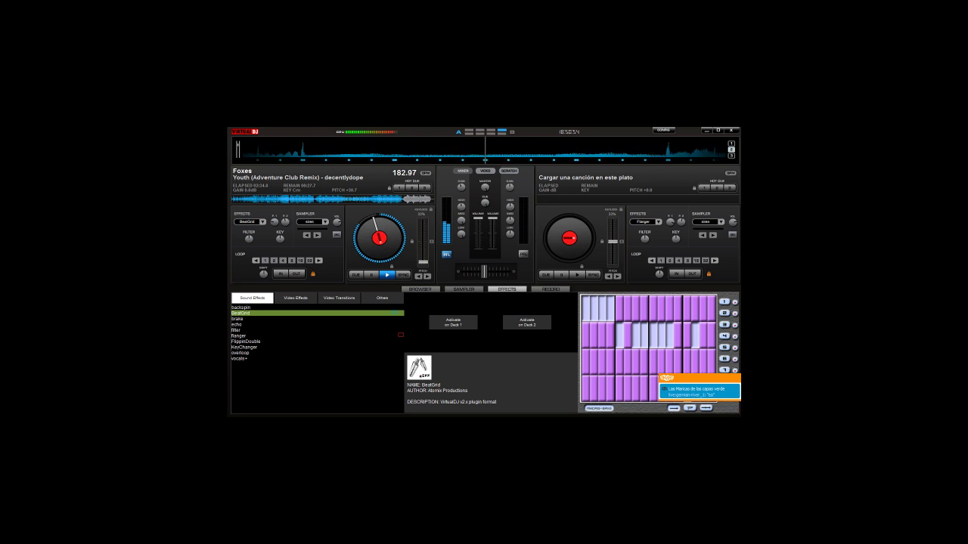
Toggle BeatGrid with the edited pattern on and off on deck 1.
click(453, 322)
click(453, 322)
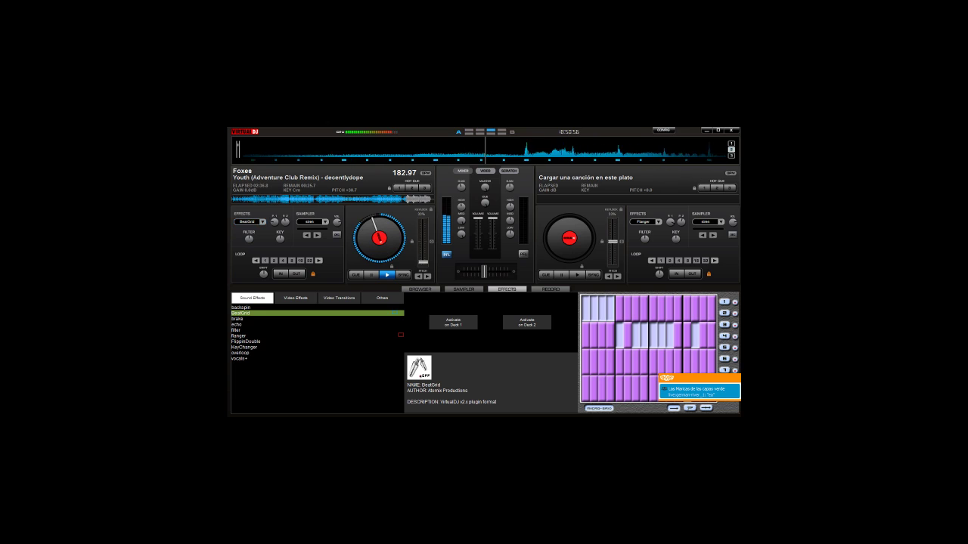
click(453, 322)
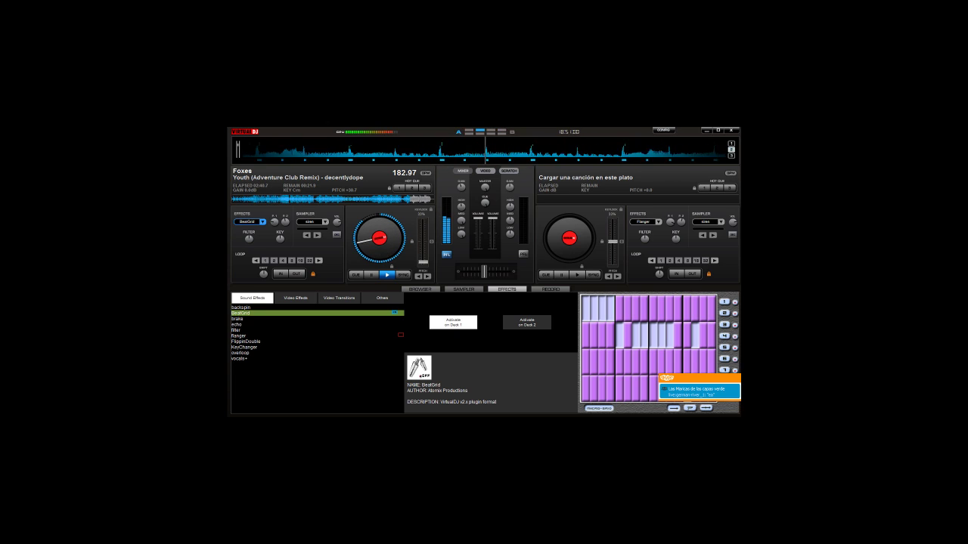
click(453, 322)
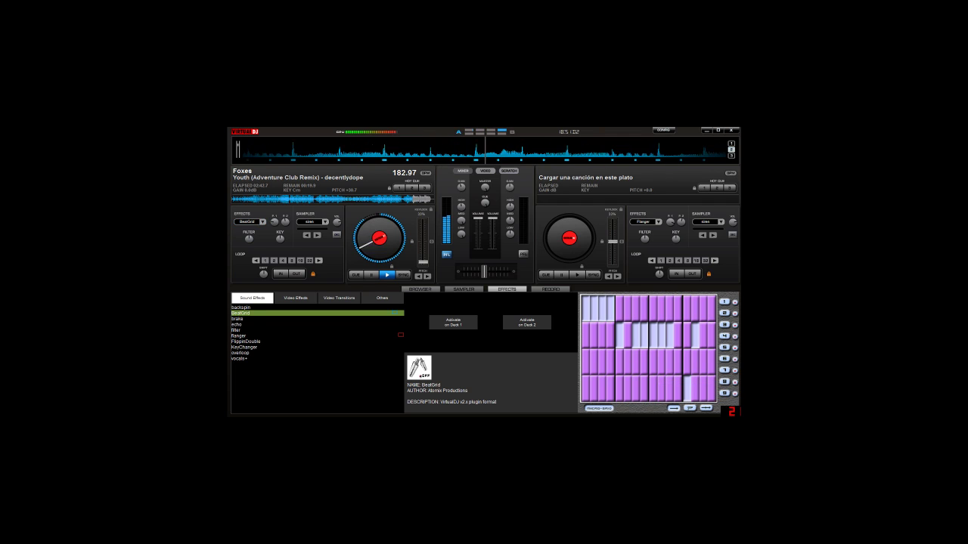
Trigger the Backspin effect on deck 1, and activate Over-Loop on the same deck.
click(242, 308)
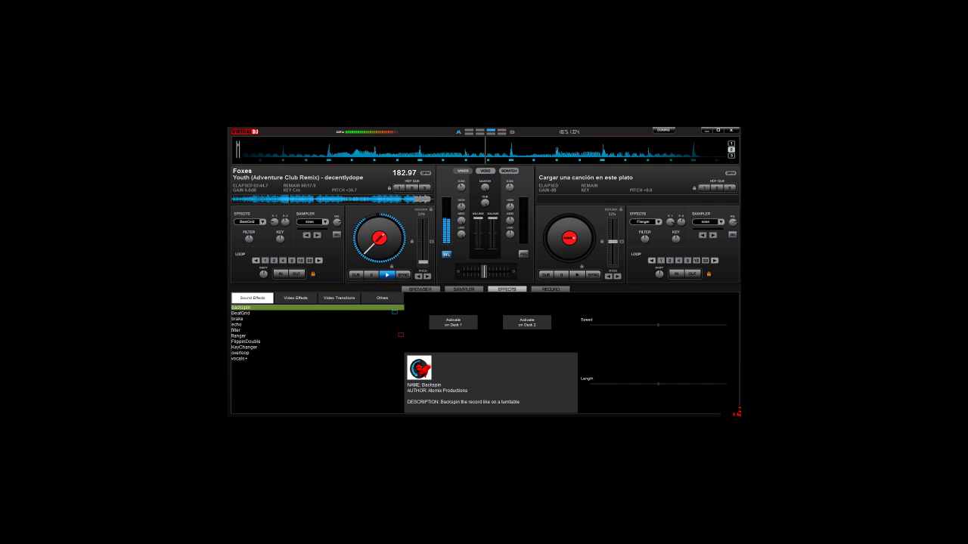
click(453, 322)
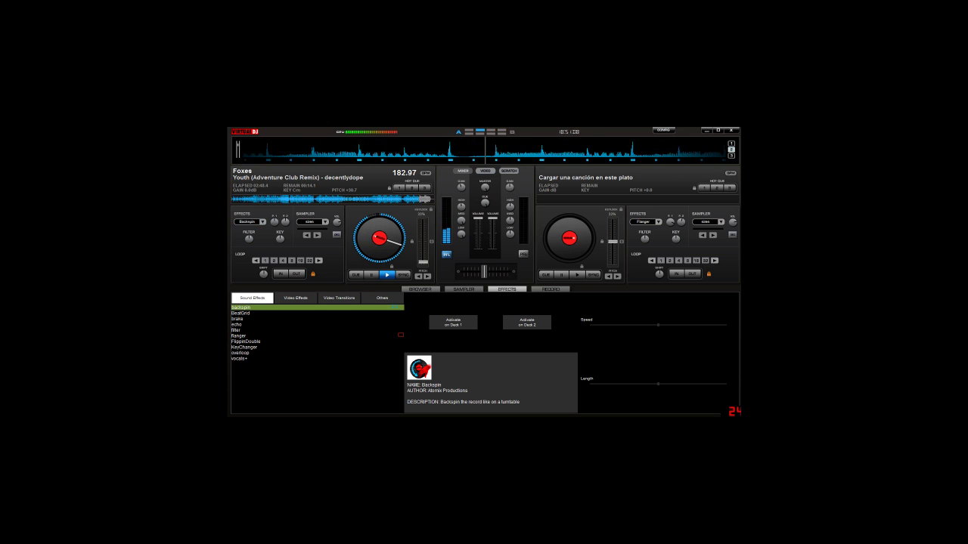
click(240, 353)
click(452, 322)
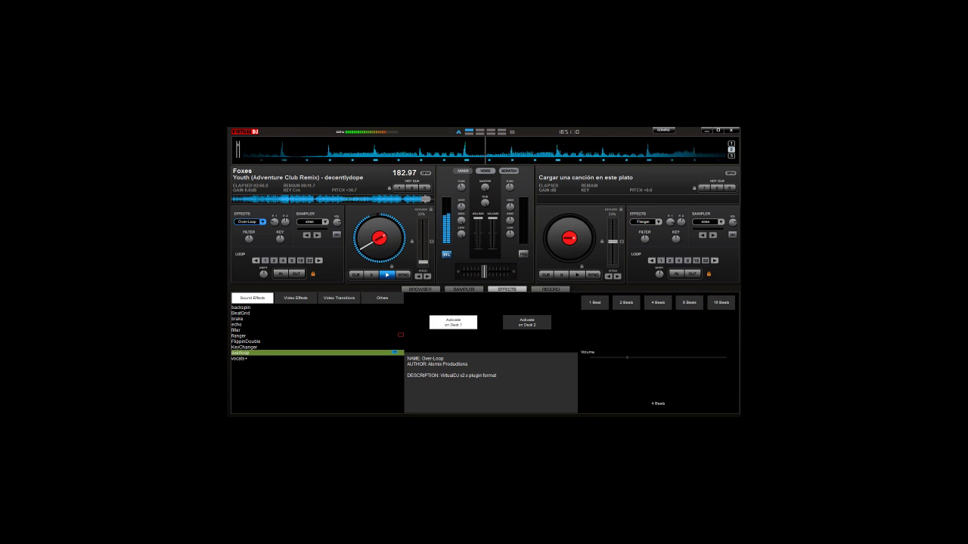
Switch the Vocals+ effect on and off on deck 1, and deactivate Over-Loop on the same deck.
click(239, 359)
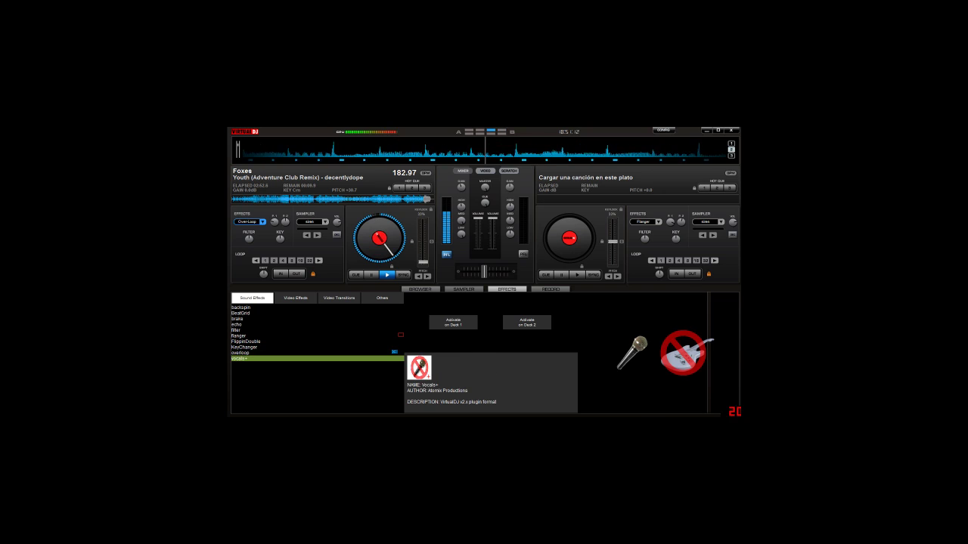
click(453, 322)
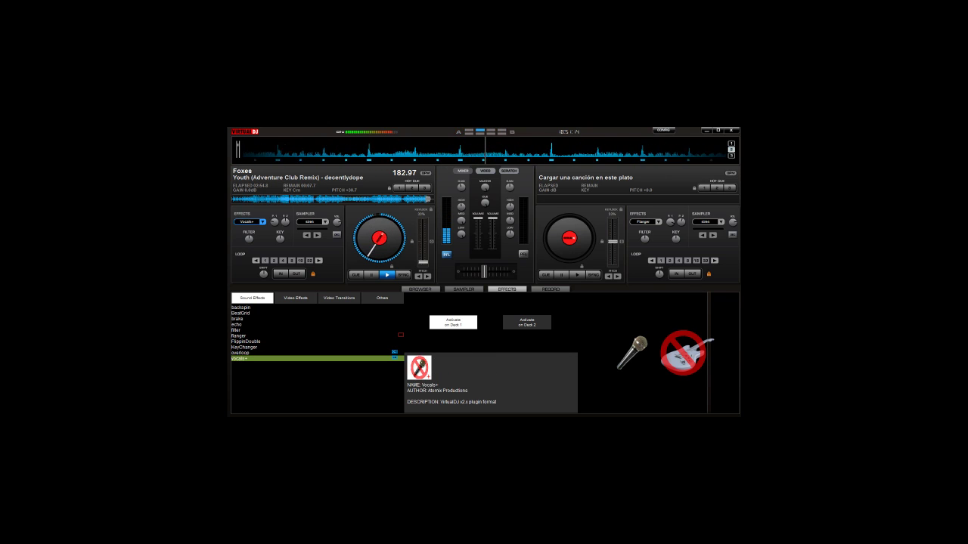
click(453, 322)
click(239, 353)
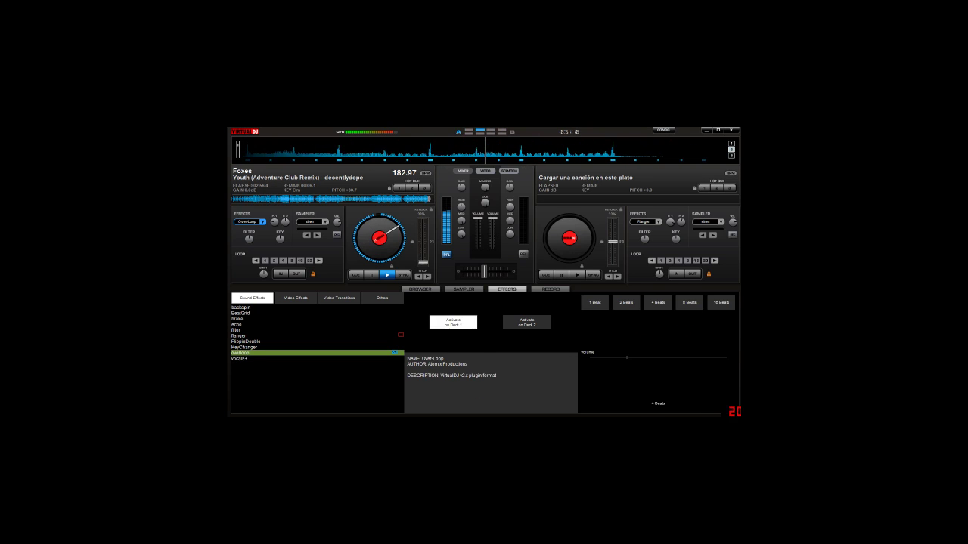
click(453, 322)
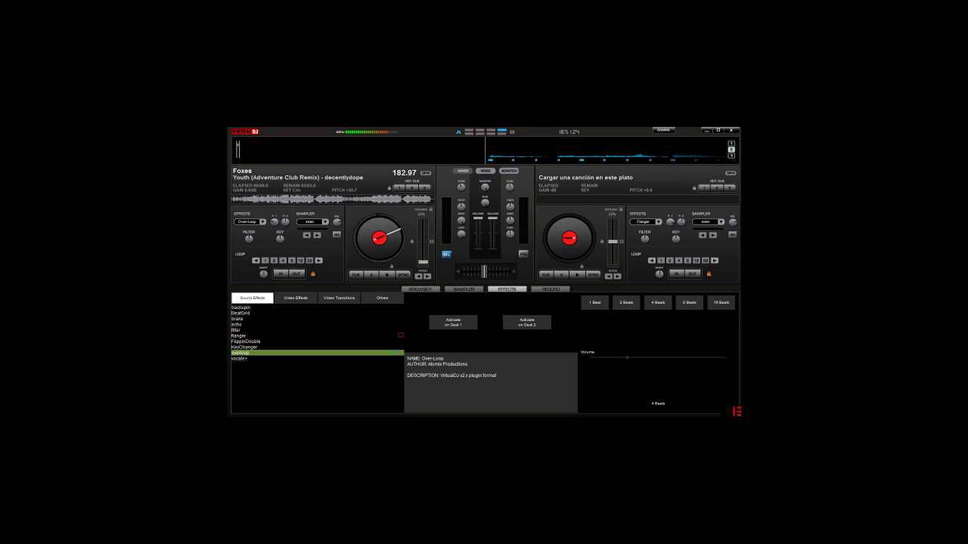
Stop recording the remix to the MP3 file.
click(550, 289)
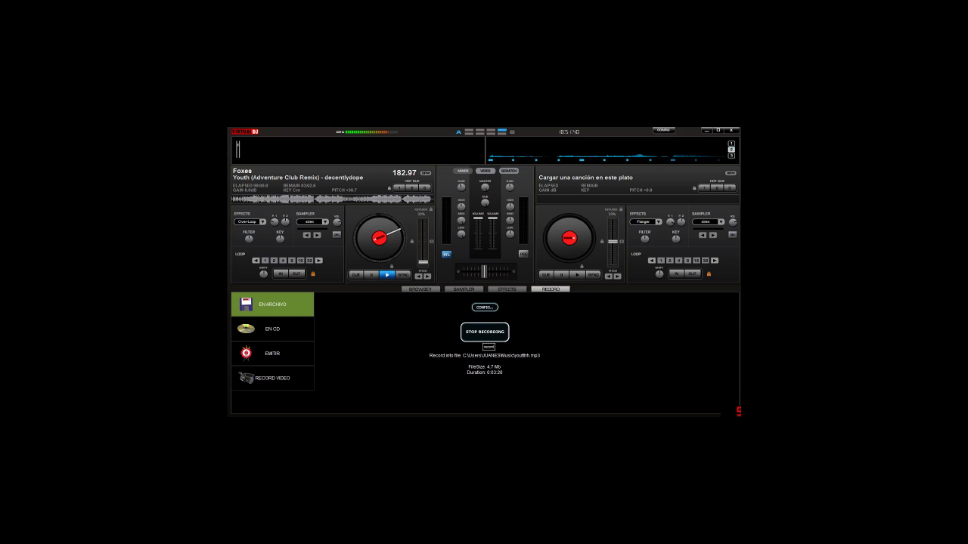
click(484, 332)
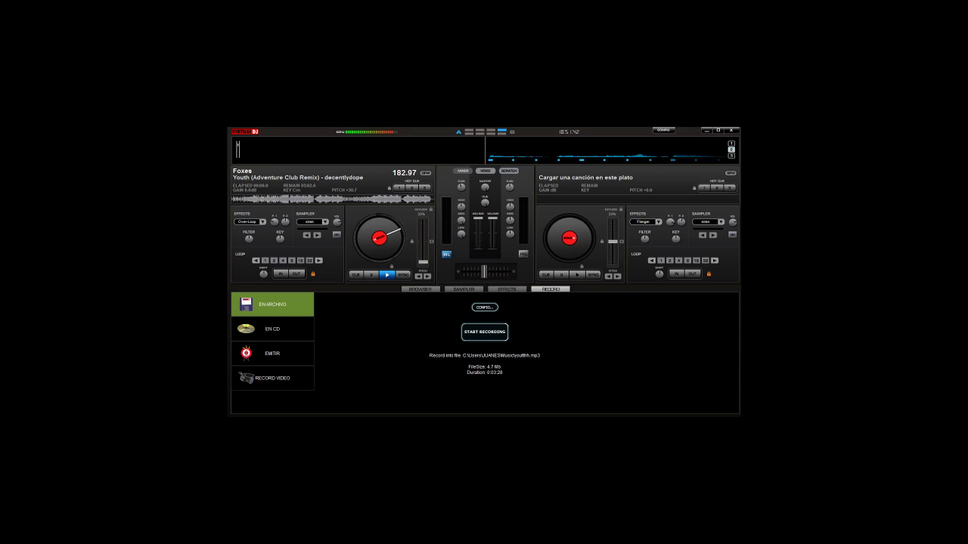